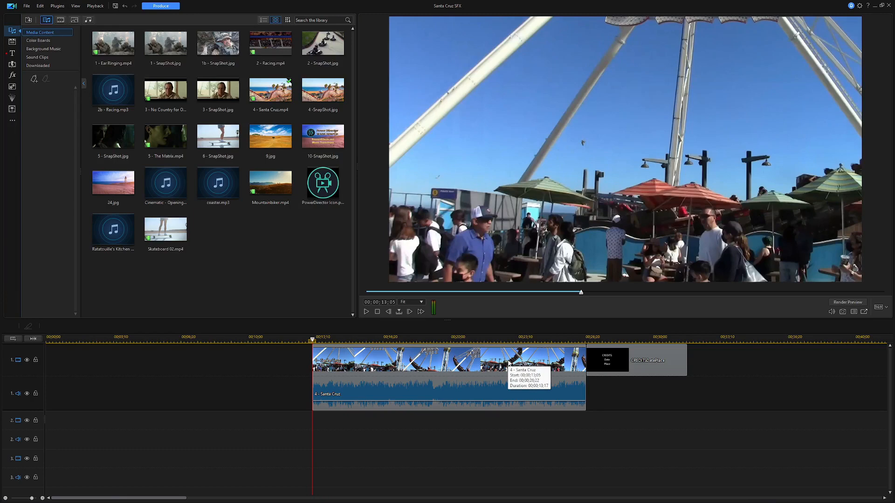
Lower the Santa Cruz clip's audio to about -2.8 and fade it out over its final seconds with volume keyframes
key(space)
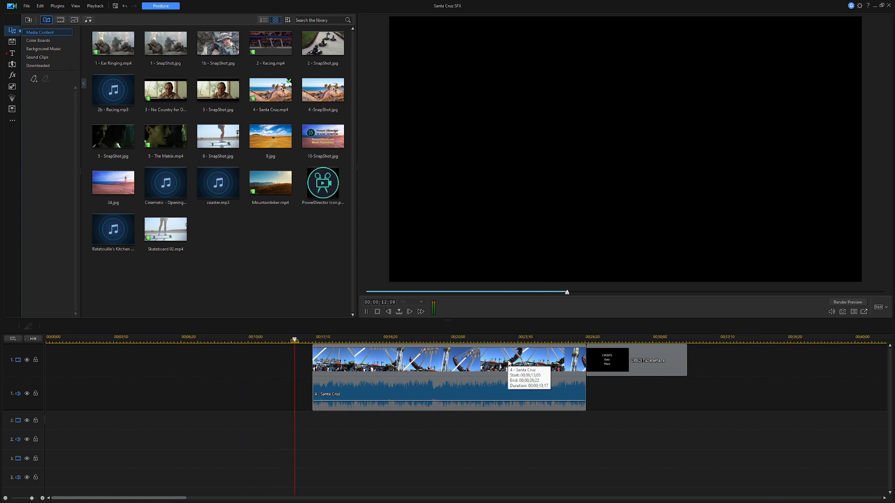
key(space)
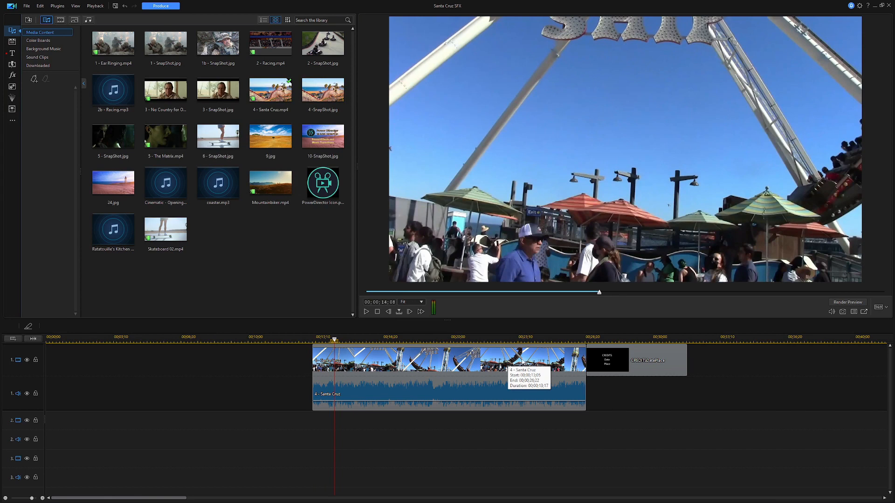
click(474, 394)
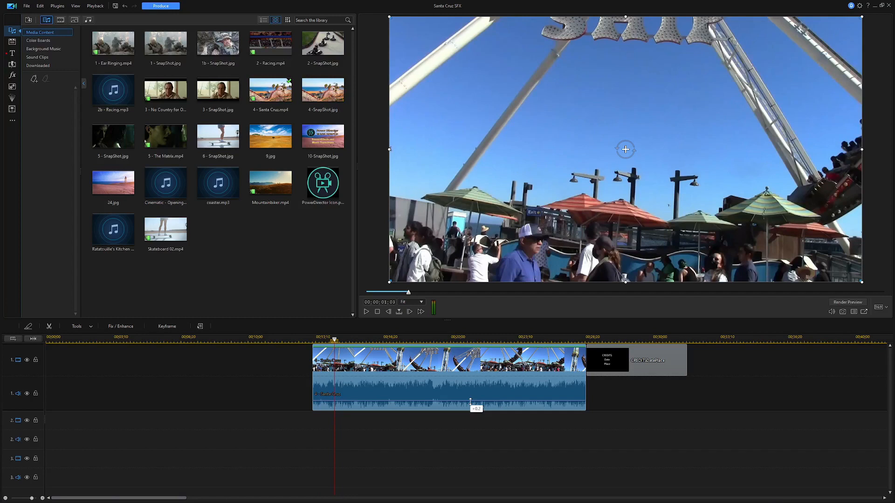
drag(471, 402, 468, 404)
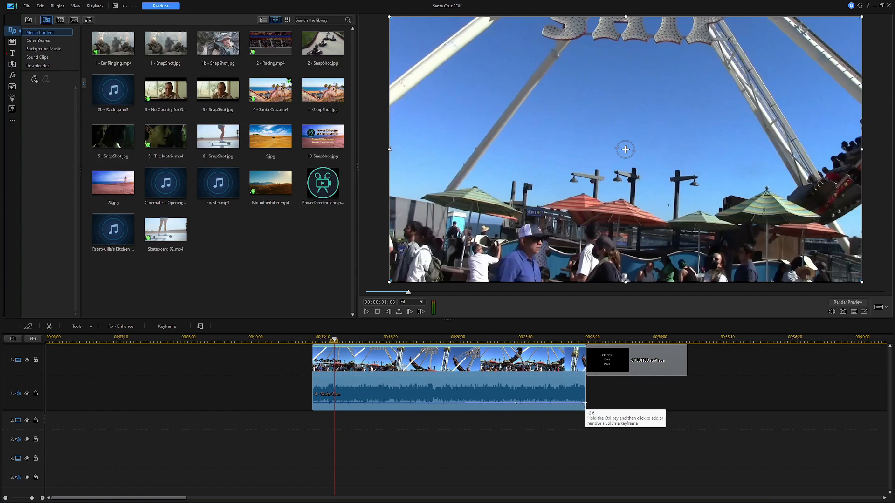
drag(585, 404, 583, 410)
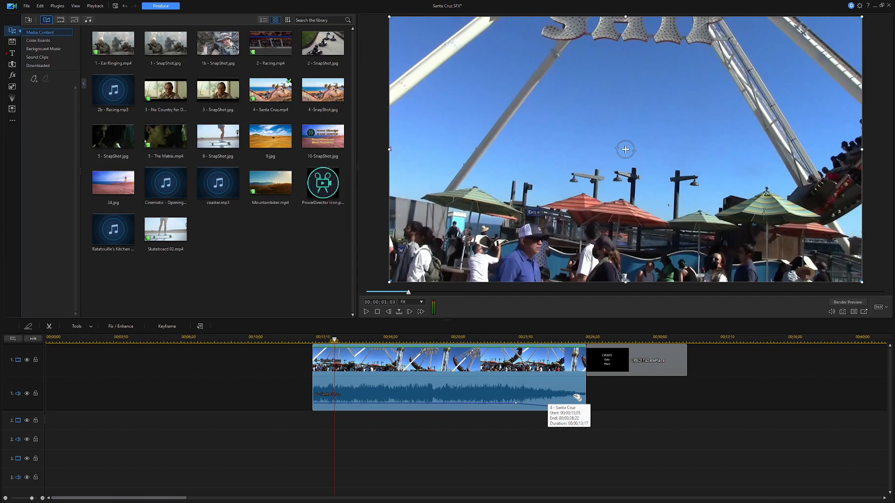
Add coaster.mp3 to the second audio track, shift it earlier to line up with the ride footage, and play the mix
click(222, 184)
drag(220, 183, 208, 417)
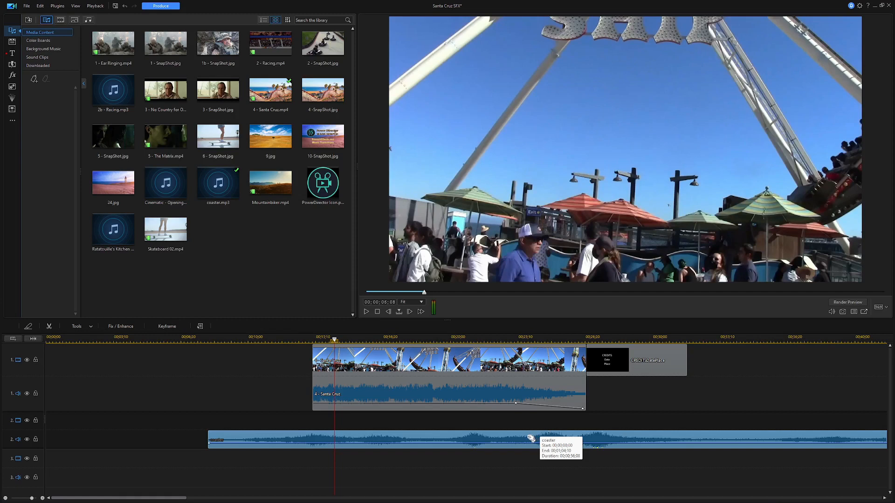
drag(531, 438, 492, 438)
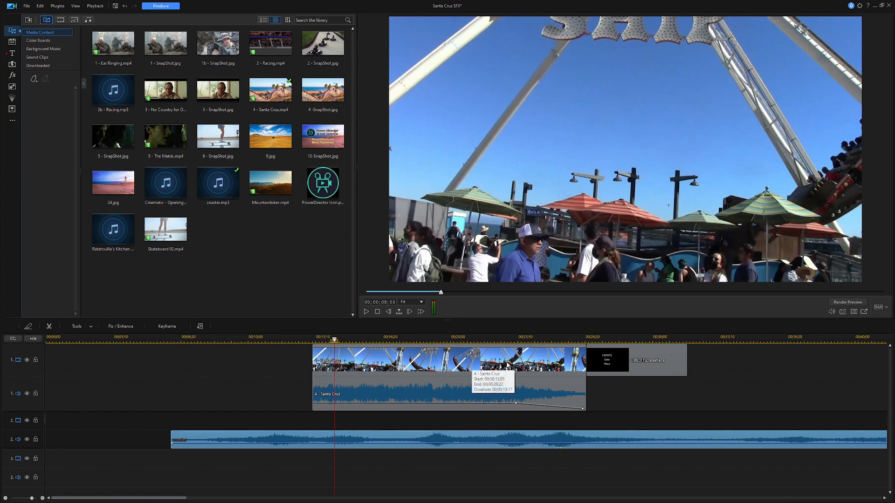
click(410, 340)
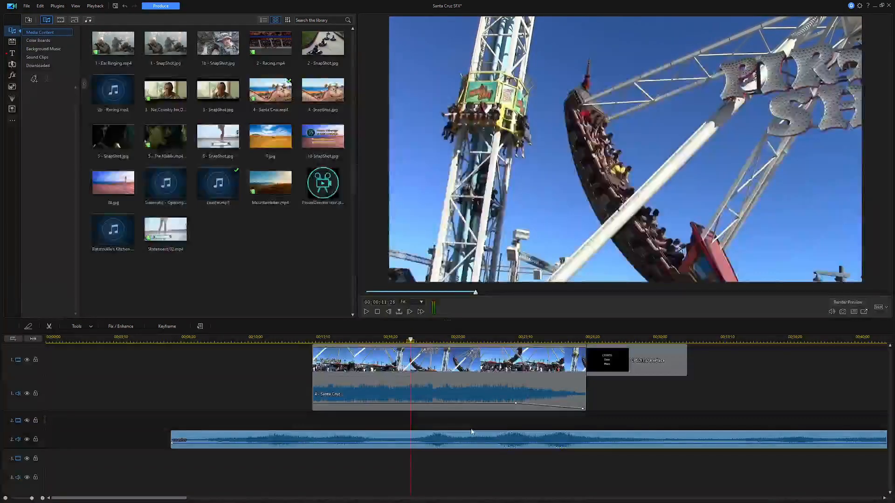
key(space)
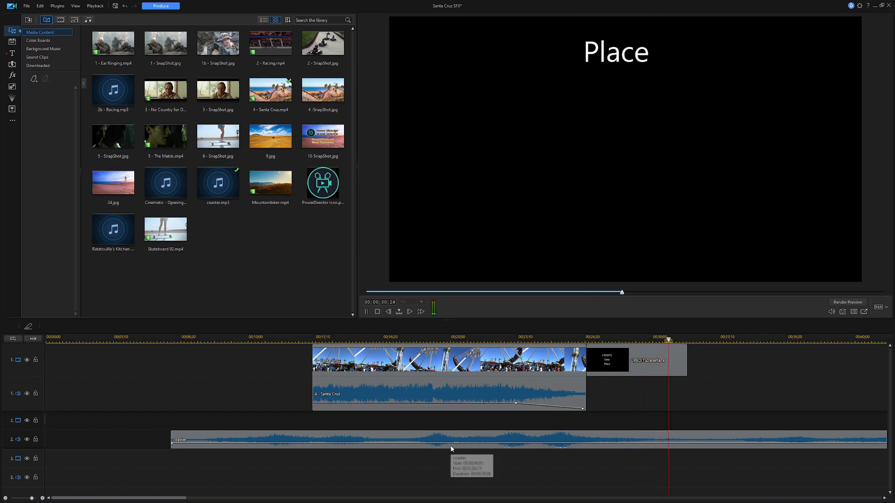
key(space)
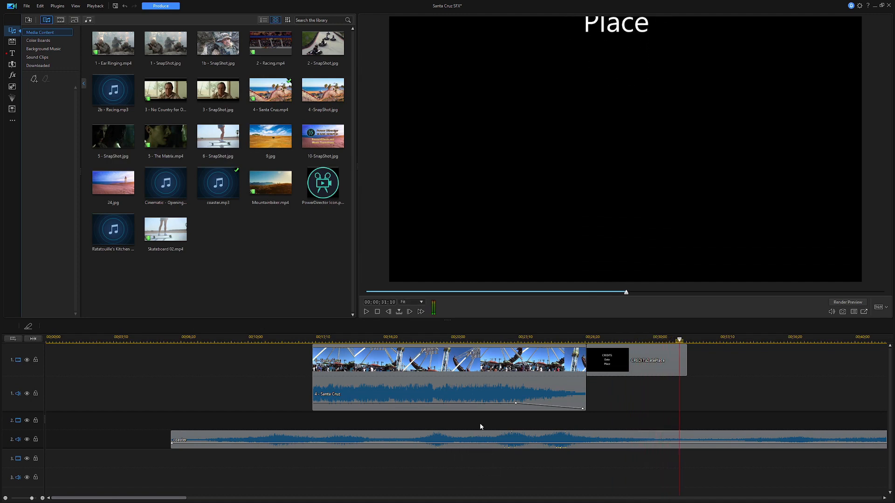
Split the coaster audio at the start of the Santa Cruz clip and remove the earlier part, leaving the gap
click(314, 339)
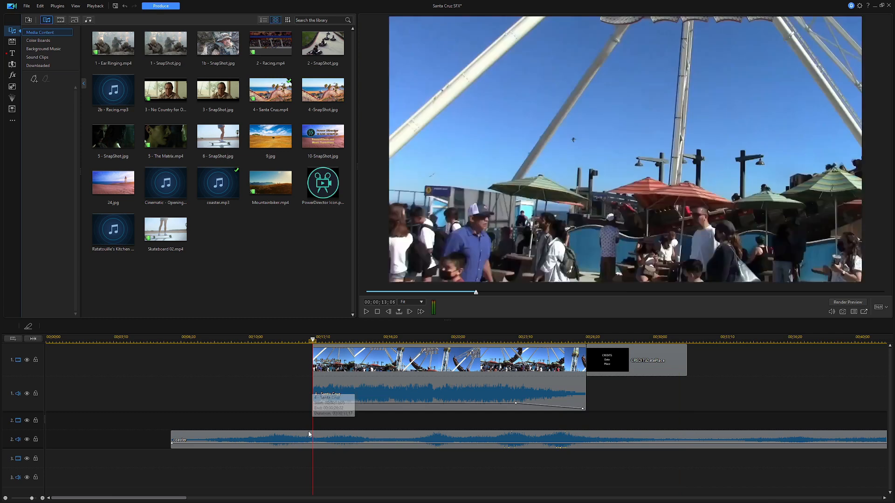
right_click(316, 441)
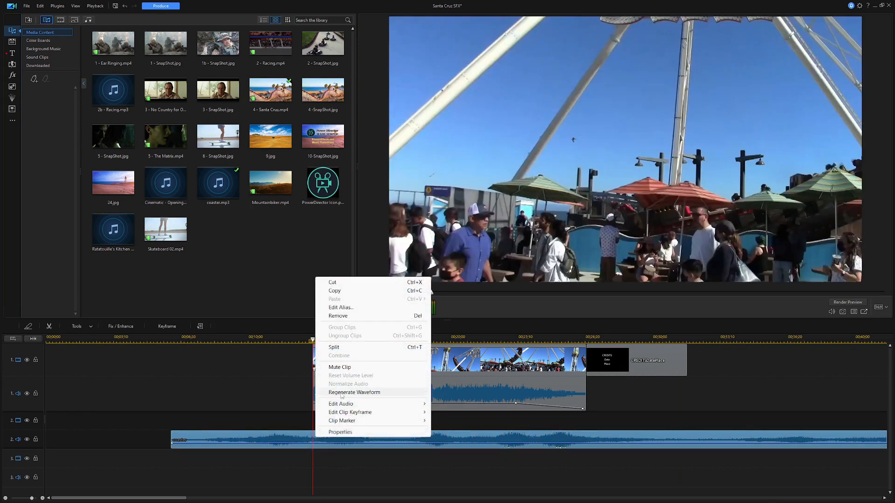
click(335, 347)
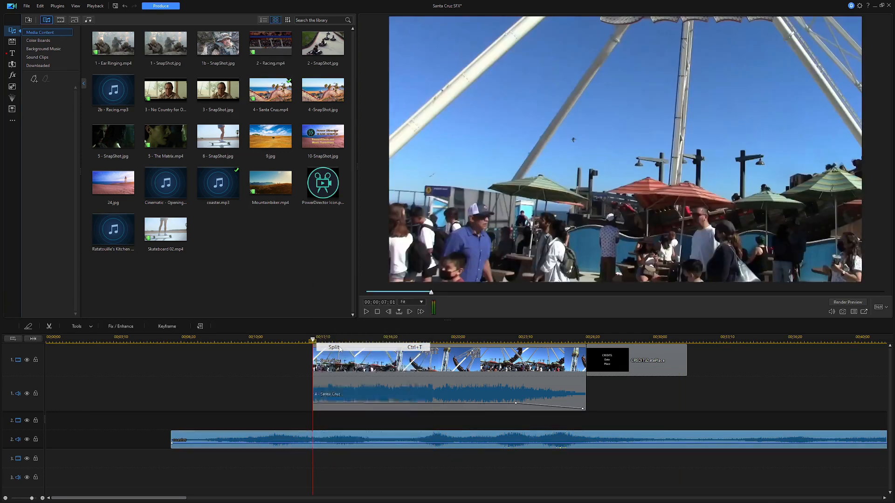
click(285, 438)
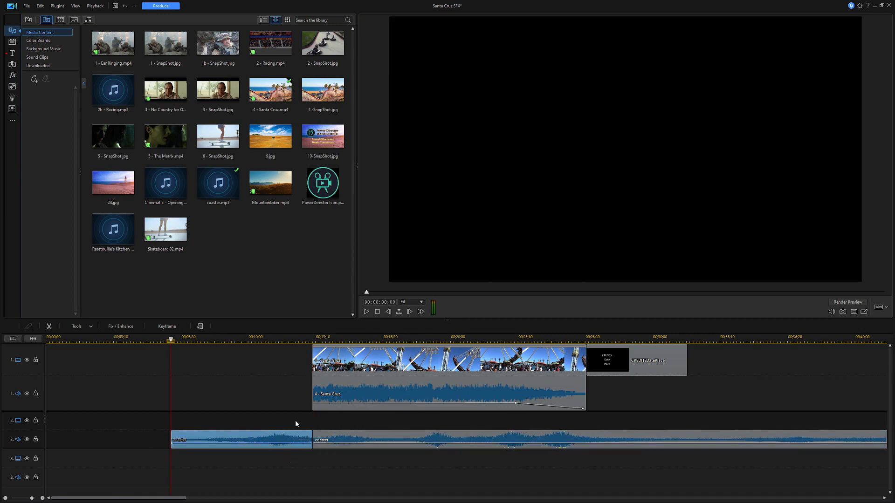
key(Delete)
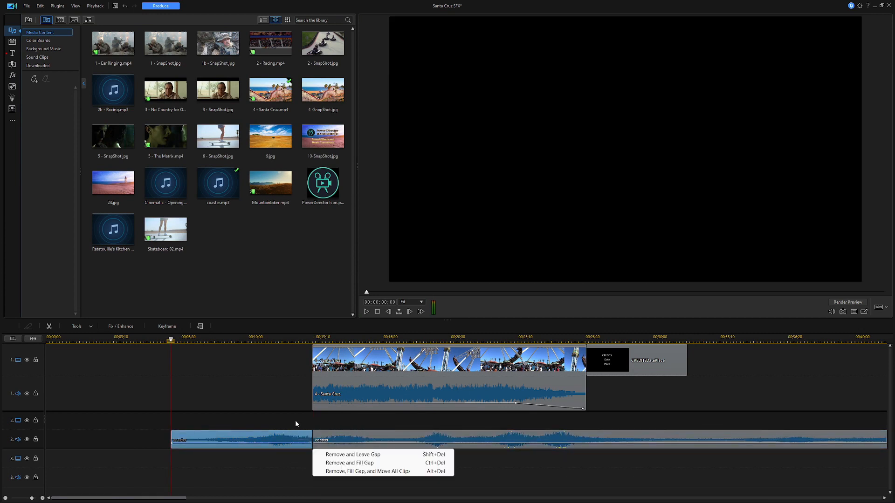
click(354, 455)
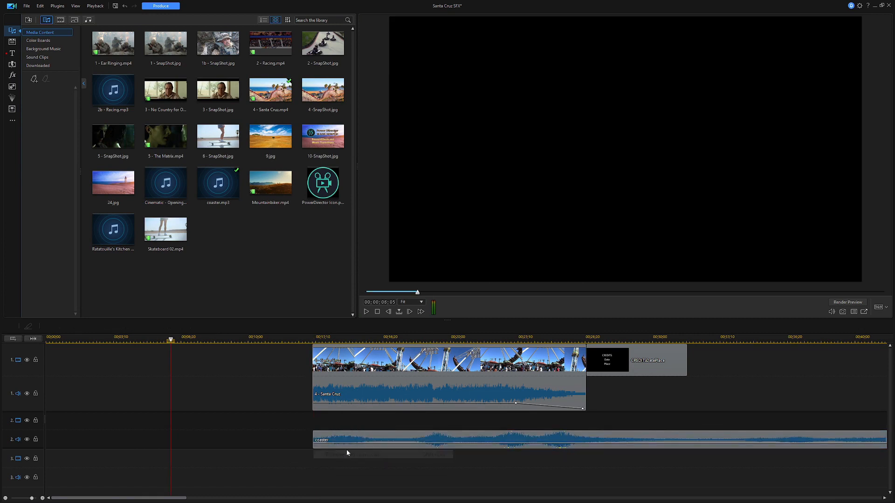
Split the coaster audio at the end of the credits title and remove the part beyond it
click(687, 340)
right_click(704, 449)
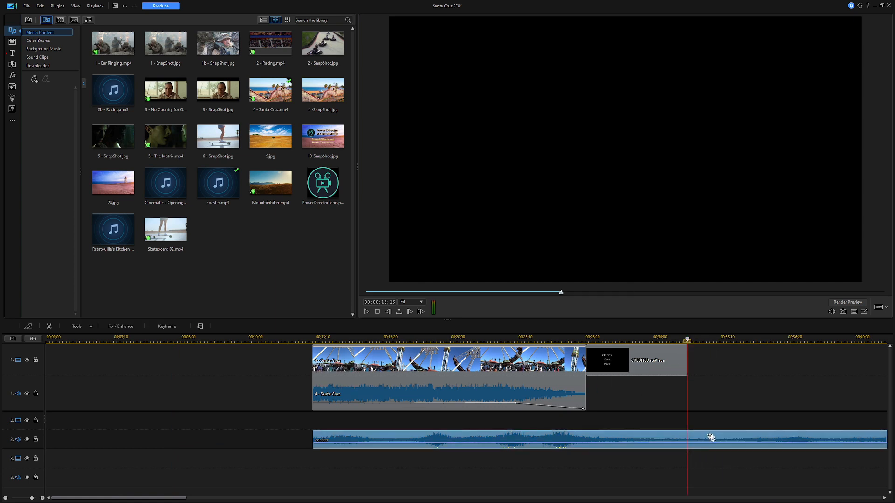
click(726, 346)
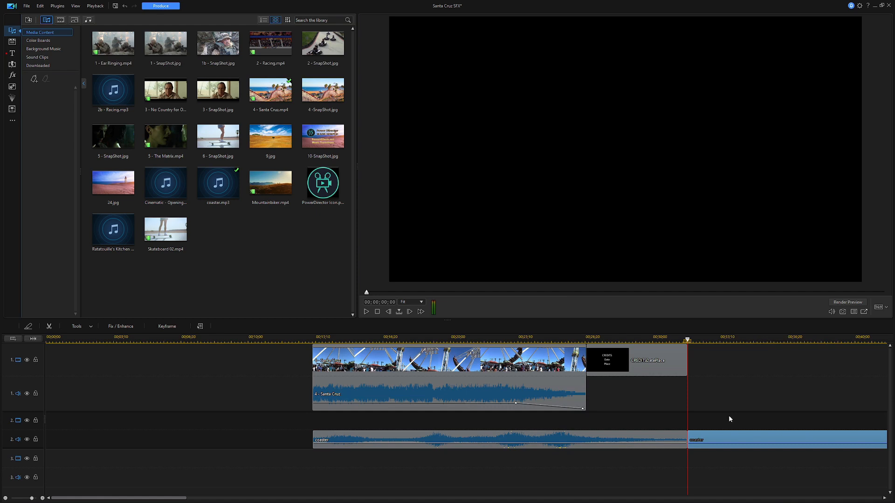
key(Delete)
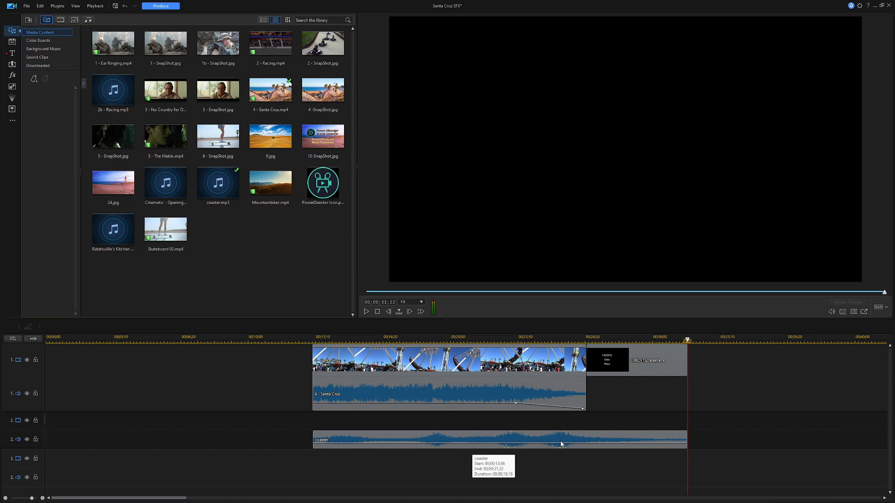
Lower the coaster audio's volume and fade it in from the clip's start with volume keyframes
click(537, 442)
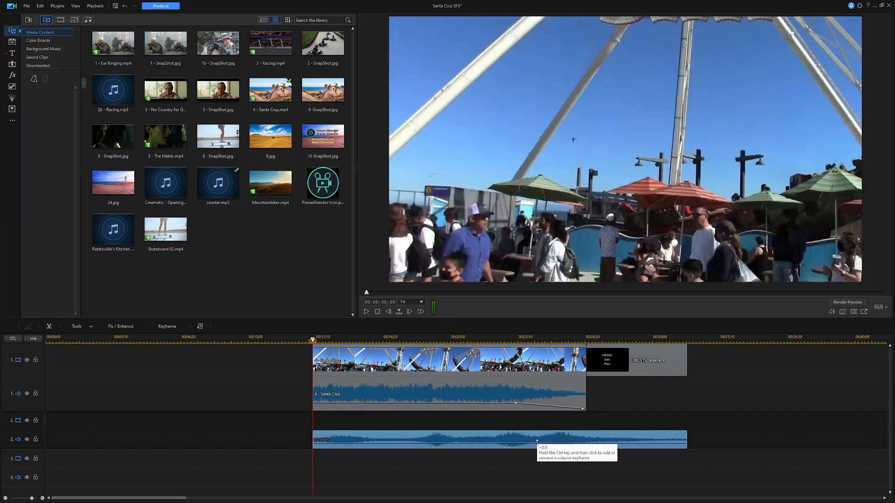
drag(537, 442, 537, 443)
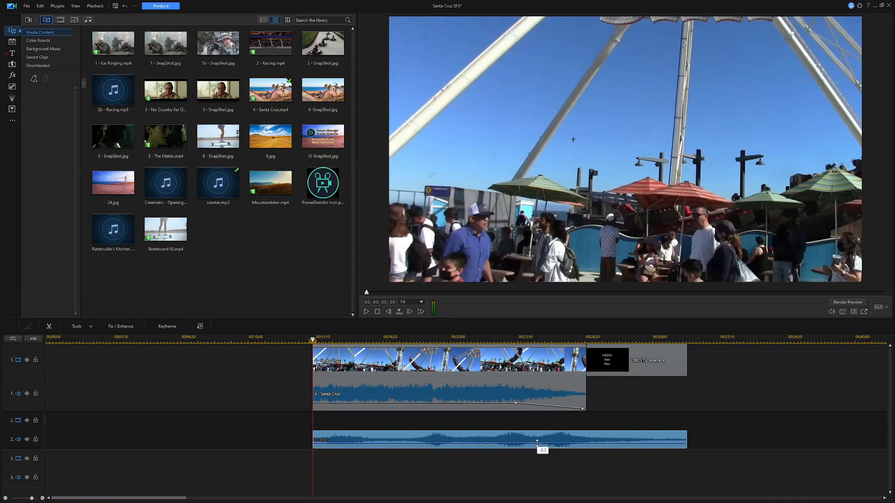
drag(537, 443, 538, 444)
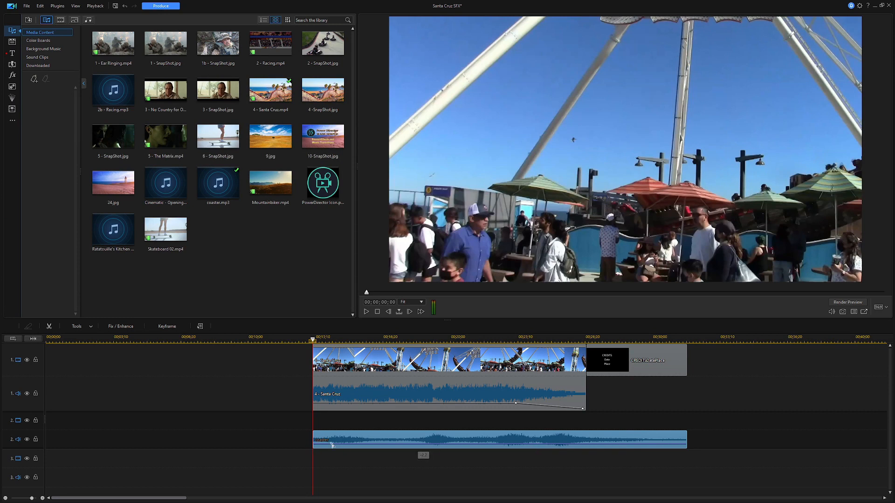
click(535, 444)
ctrl+click(315, 446)
drag(315, 446, 314, 451)
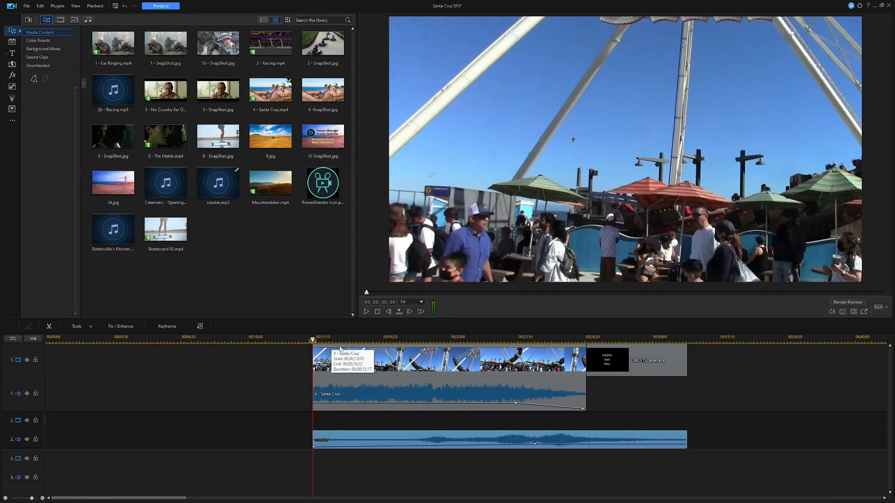
key(space)
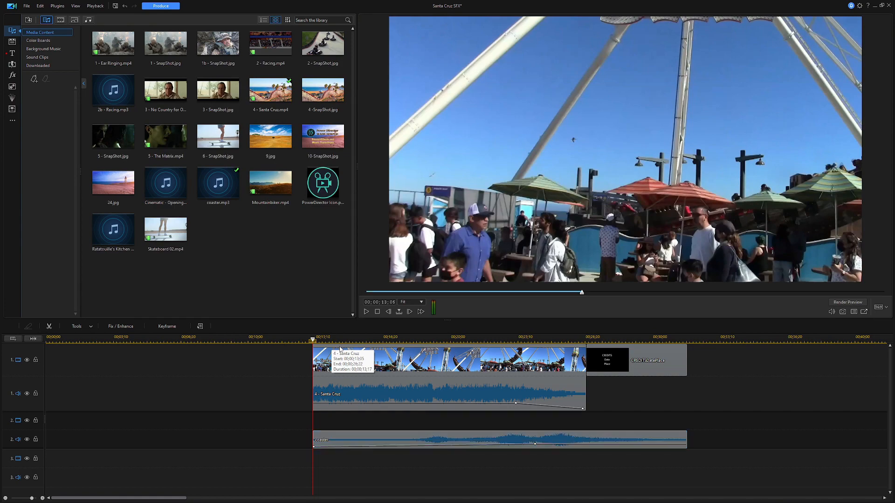
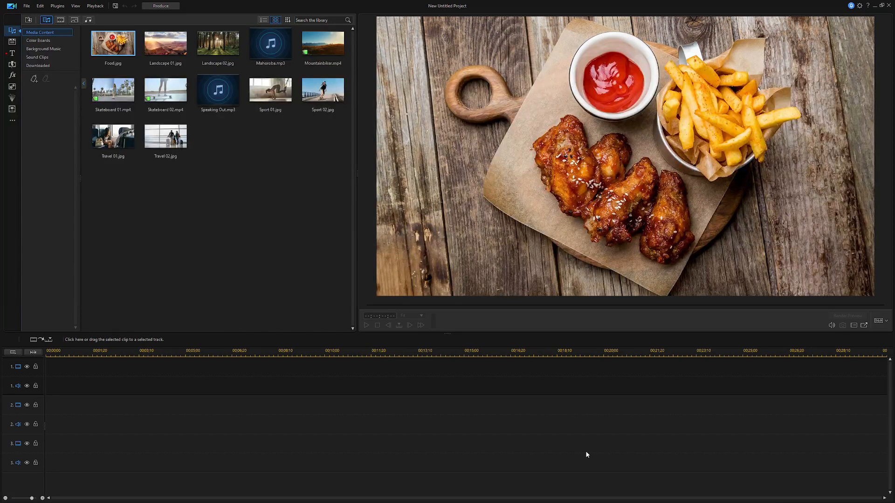
Place Skateboard 02.mp4 and Mountainbiker.mp4 back to back on the first track, and play across the cut between them
drag(166, 90, 164, 364)
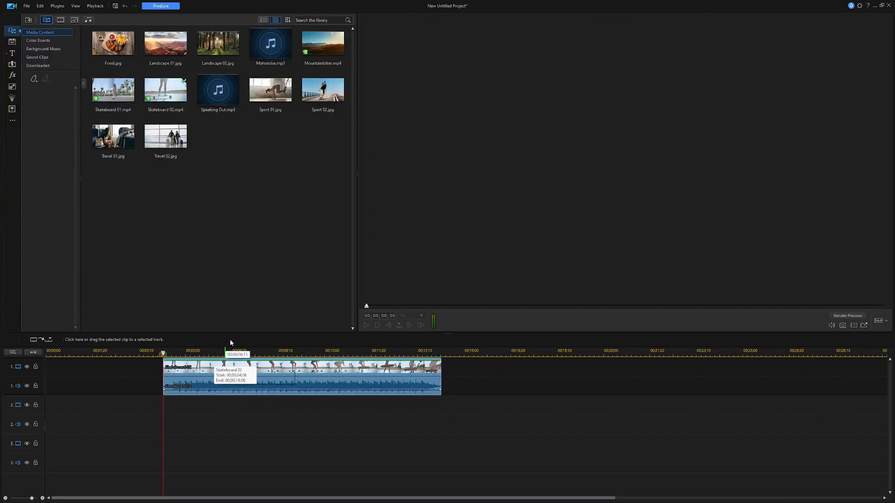
drag(122, 94, 154, 97)
drag(323, 44, 441, 382)
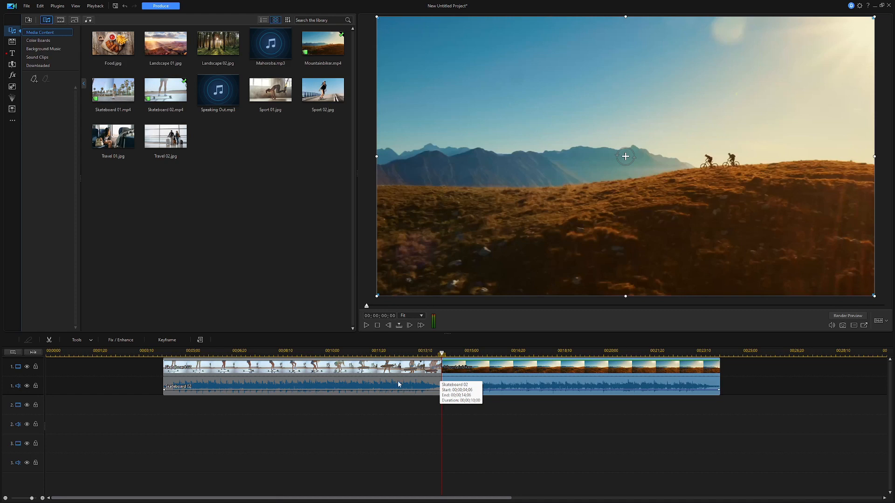
click(299, 354)
click(295, 409)
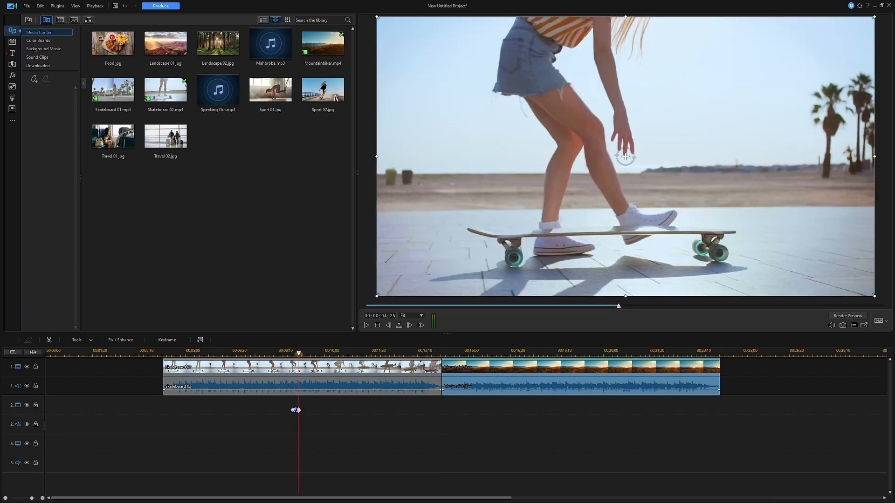
key(space)
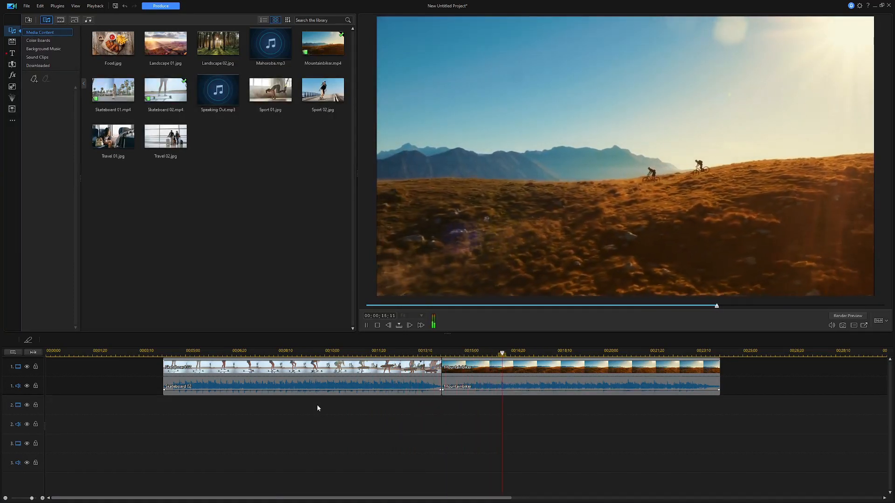
key(space)
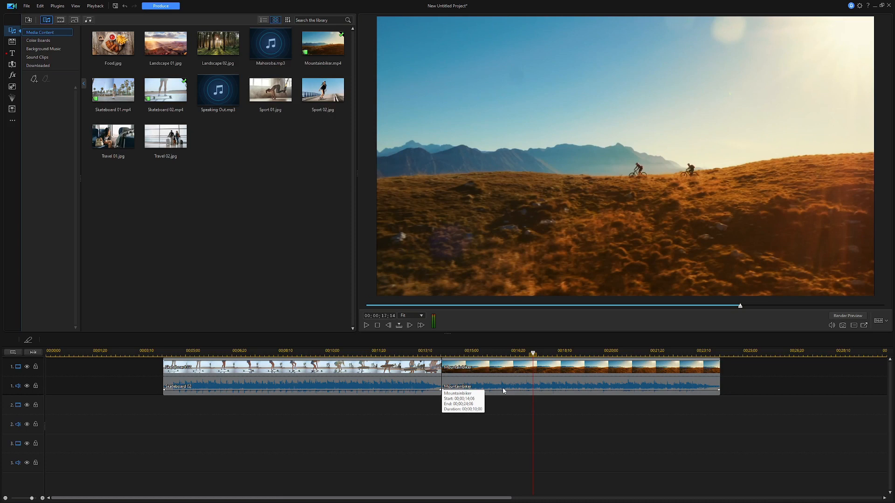
Unlink the video and audio of both the Mountainbiker and Skateboard 02 clips
right_click(570, 378)
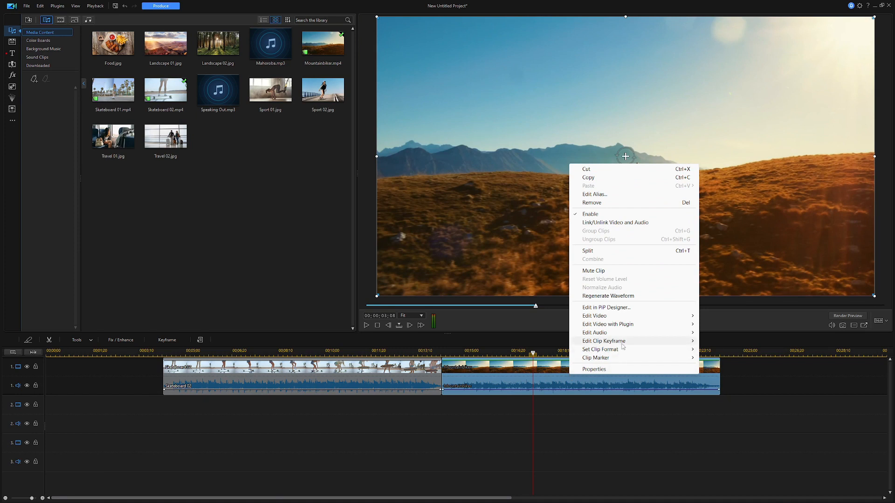
click(609, 224)
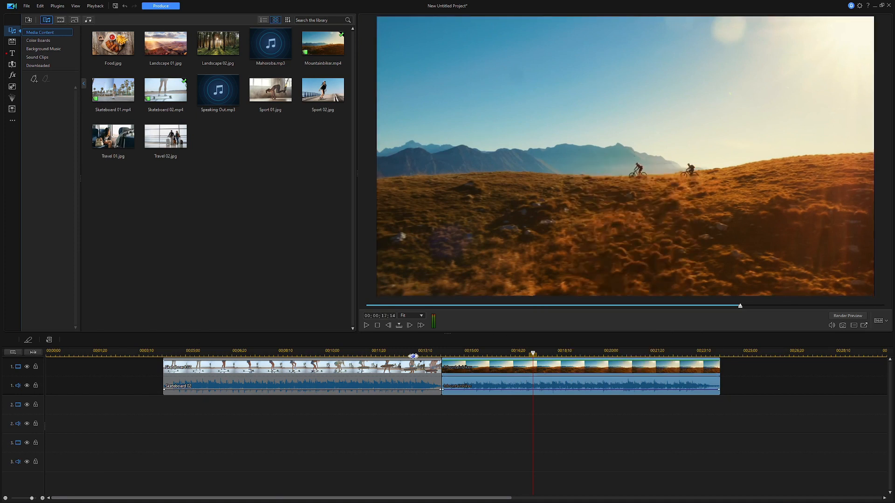
click(343, 372)
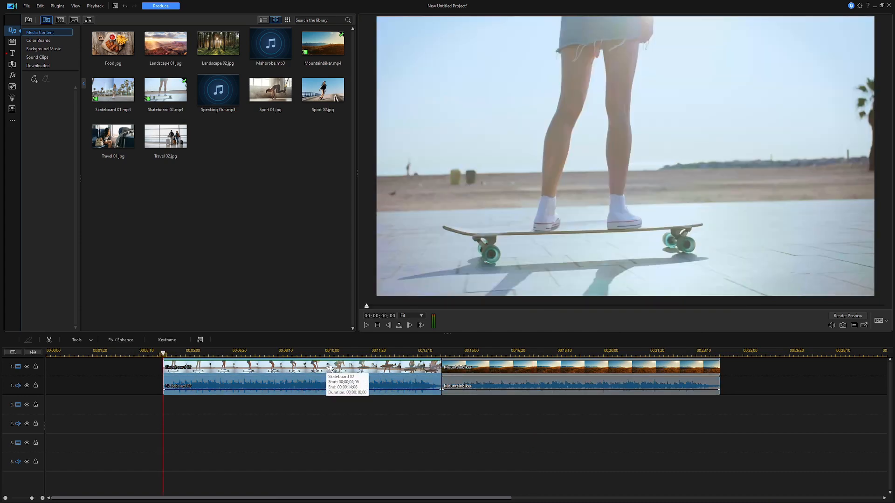
right_click(331, 372)
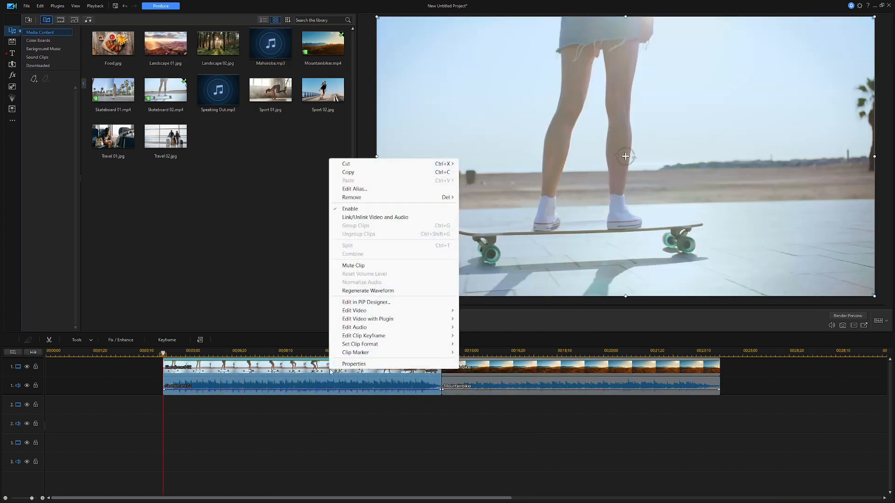
click(382, 219)
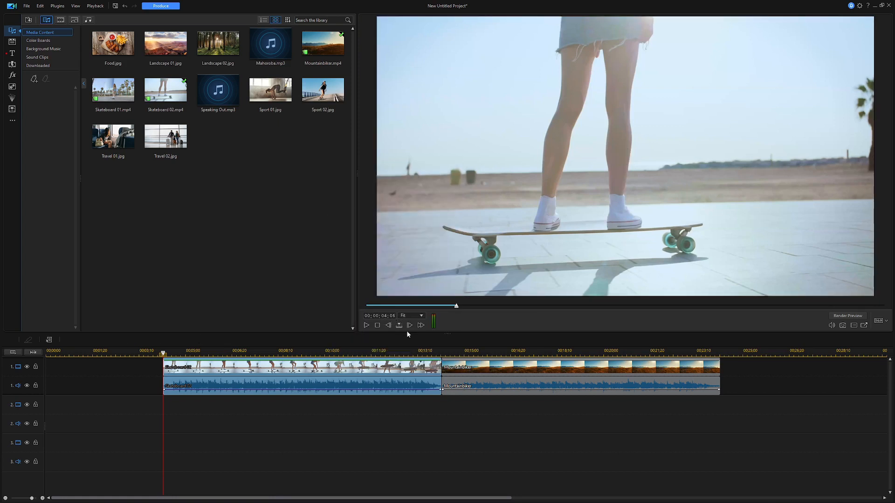
Split the Skateboard 02 video at 00;00;11;05 and remove the part after the split, leaving a gap
click(397, 368)
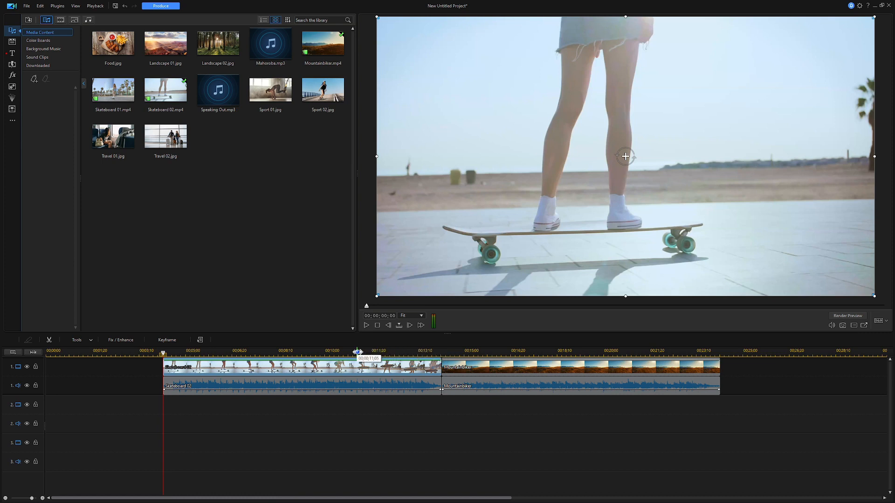
click(358, 352)
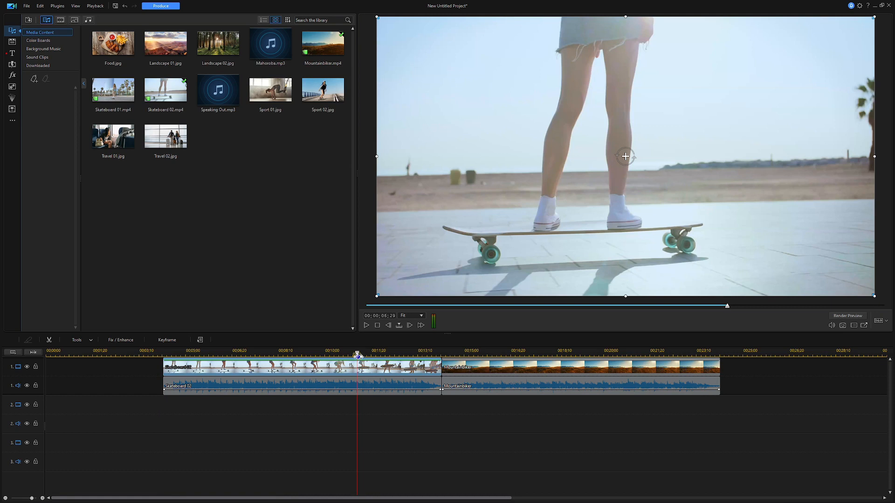
right_click(360, 372)
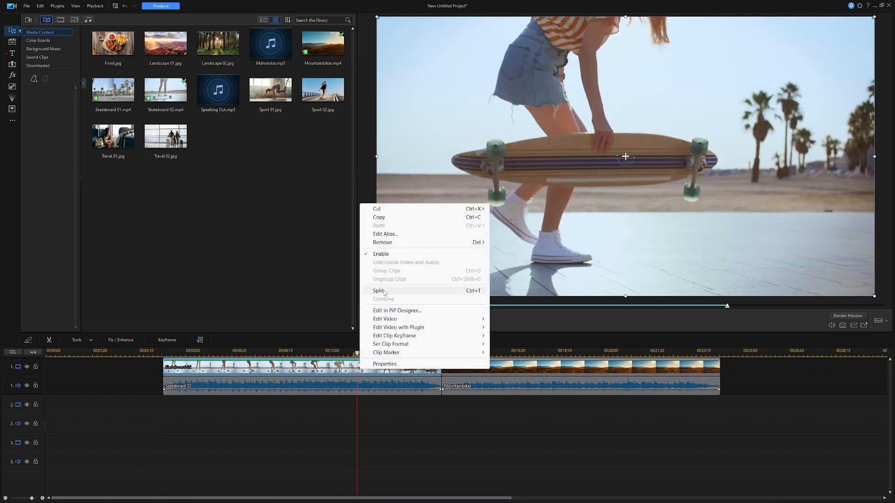
click(378, 291)
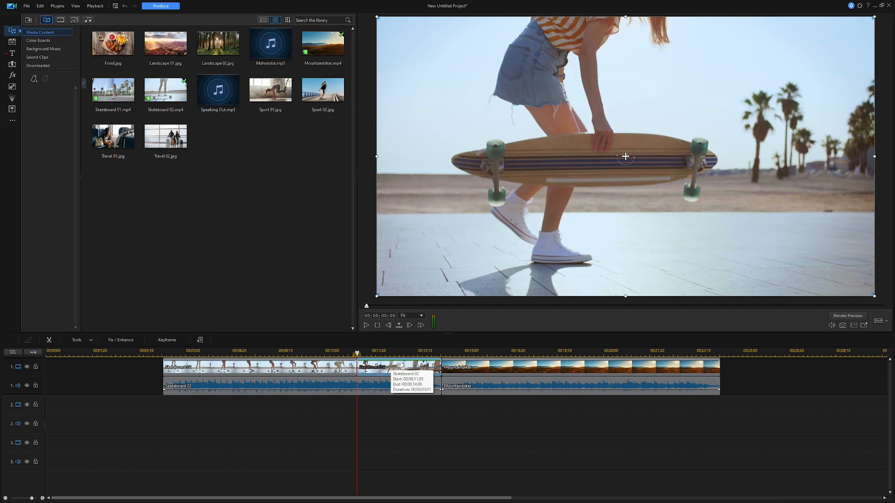
key(Delete)
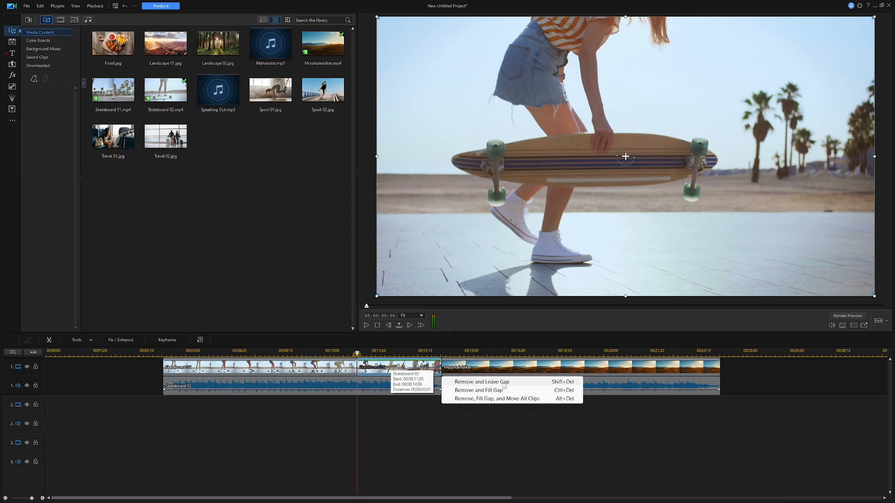
click(482, 383)
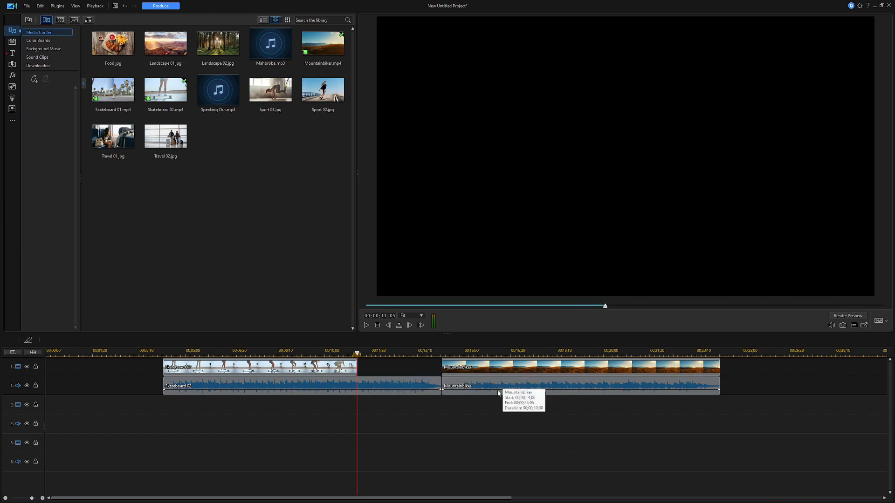
Move the Mountainbiker video back against the trimmed end of the Skateboard 02 video, leaving its audio in place
click(580, 368)
drag(593, 370, 505, 380)
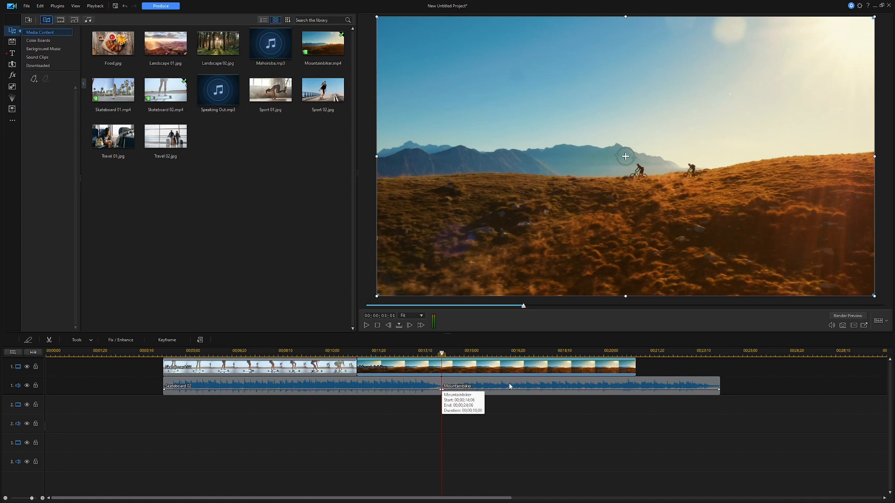
Fade out the Skateboard 02 audio from the video cut at 00;00;11;05 to the clip's end with volume keyframes
click(428, 386)
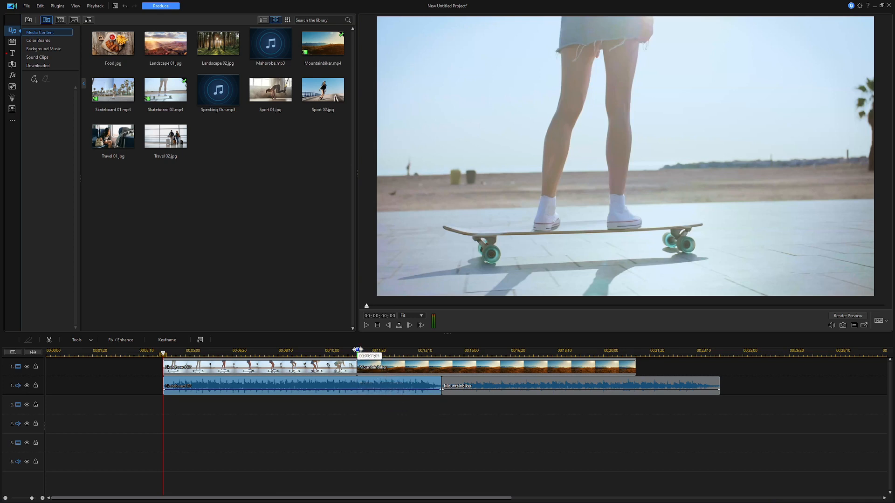
click(357, 350)
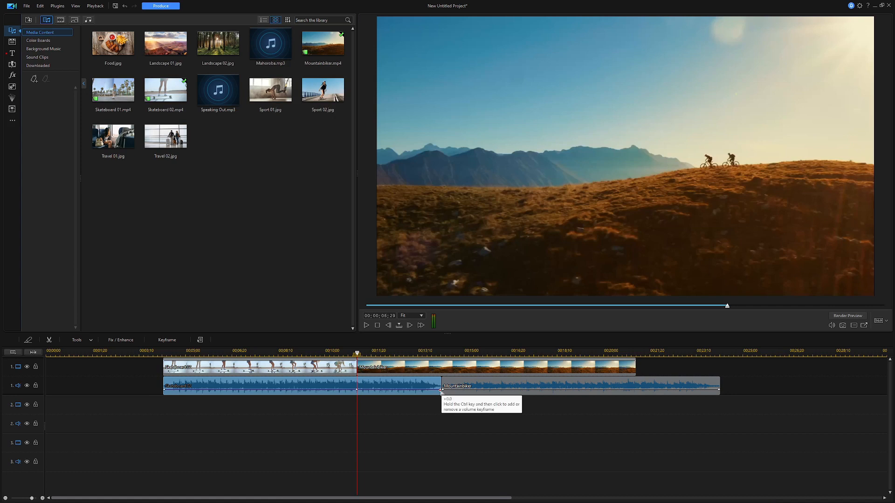
drag(442, 391, 437, 402)
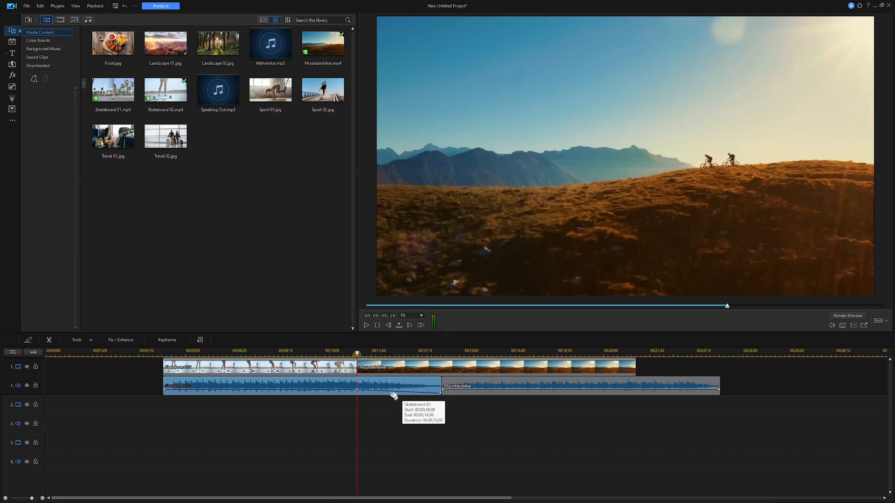
Fade in the Mountainbiker audio from its start to a volume keyframe at 00;00;17;05
click(486, 387)
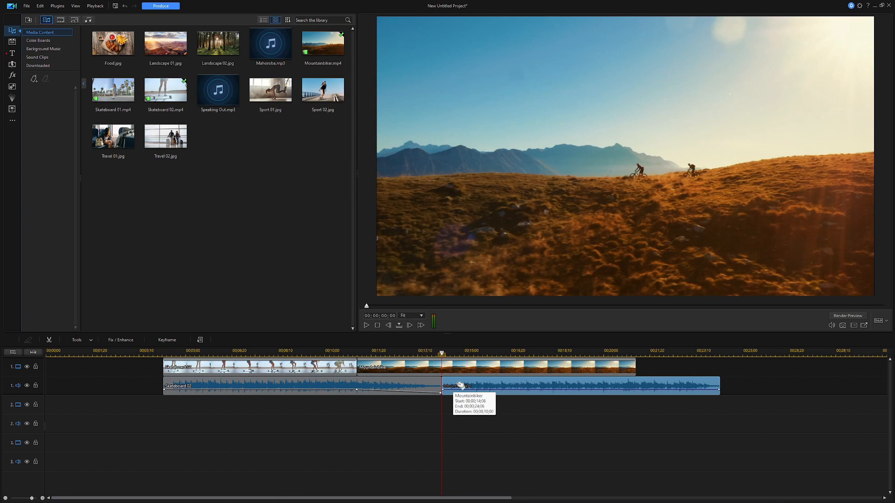
click(544, 357)
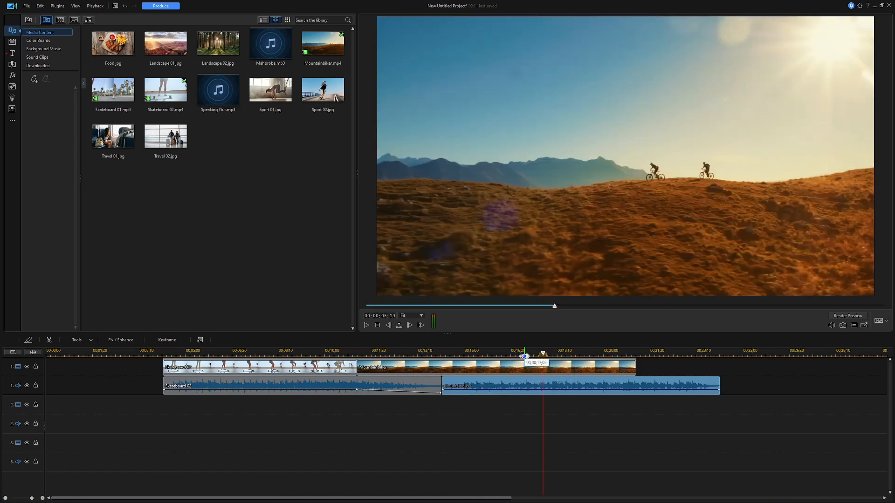
click(524, 356)
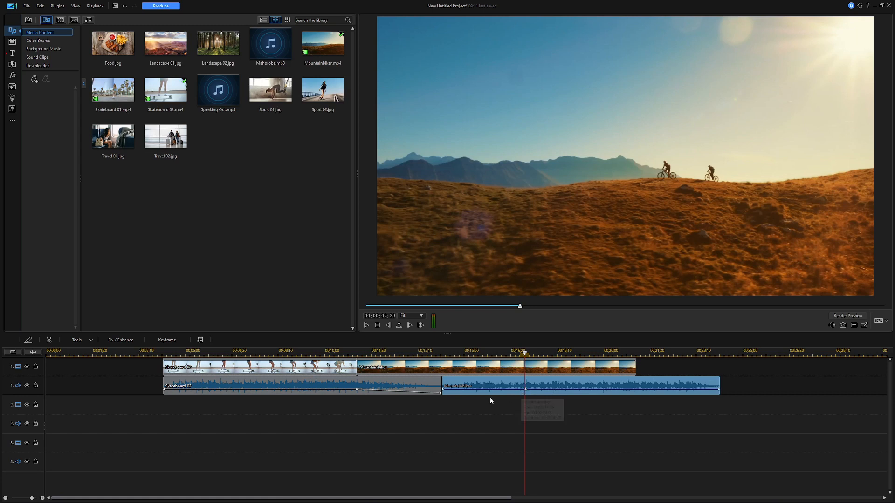
drag(443, 391, 443, 396)
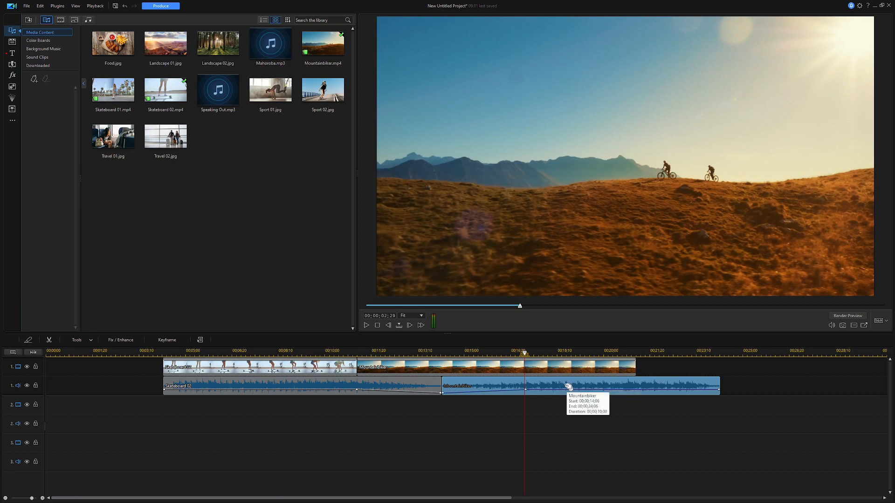
Move the Mountainbiker audio to the second audio track, overlapping the Skateboard 02 audio so its fade-in ends around the video cut
drag(571, 384, 566, 400)
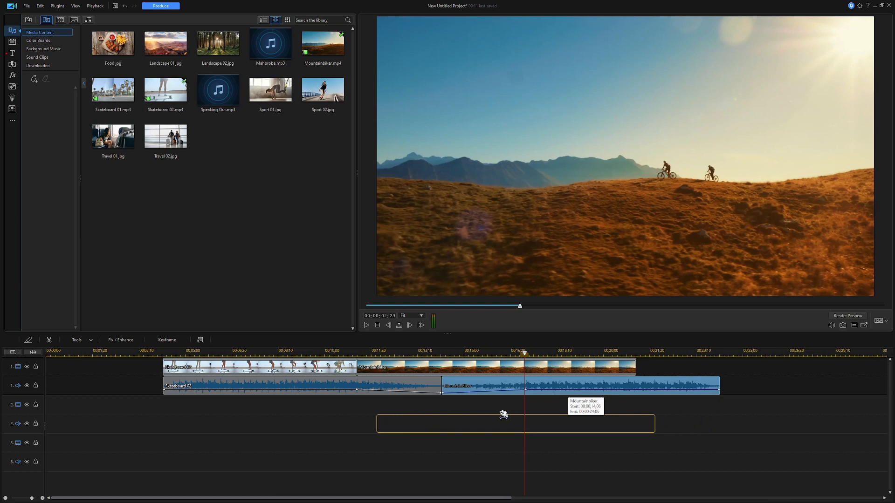
drag(380, 415, 384, 420)
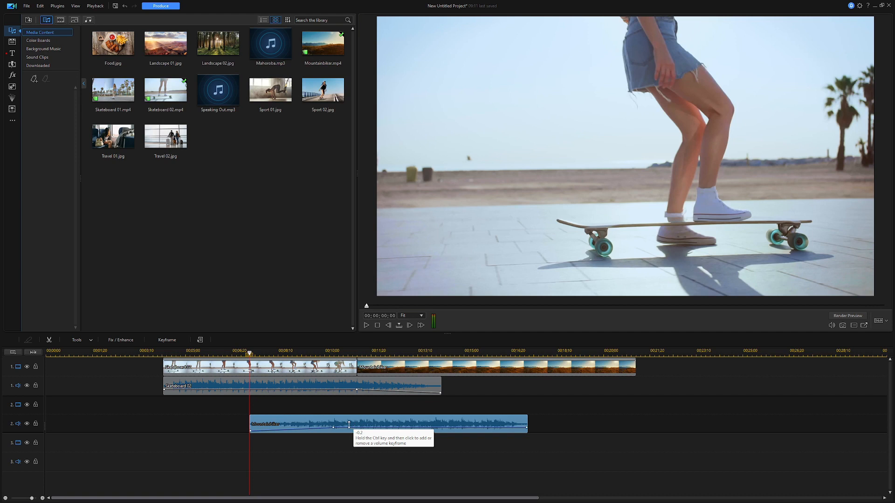
drag(351, 423, 366, 424)
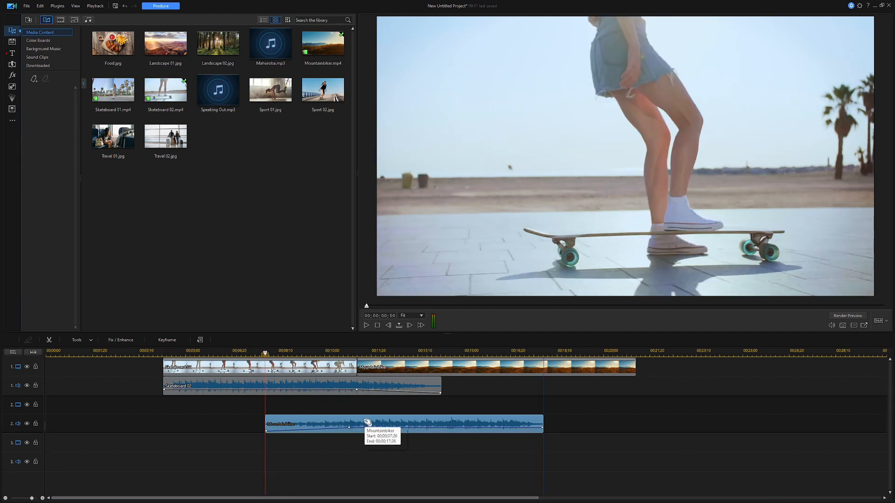
drag(368, 423, 371, 424)
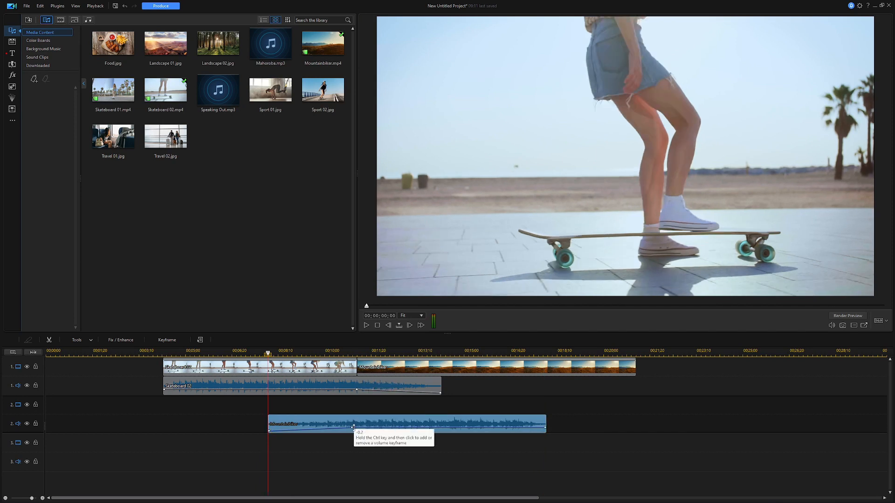
Play the sequence from the start of the Skateboard 02 clip to check the overlapping audio fades
click(162, 351)
key(space)
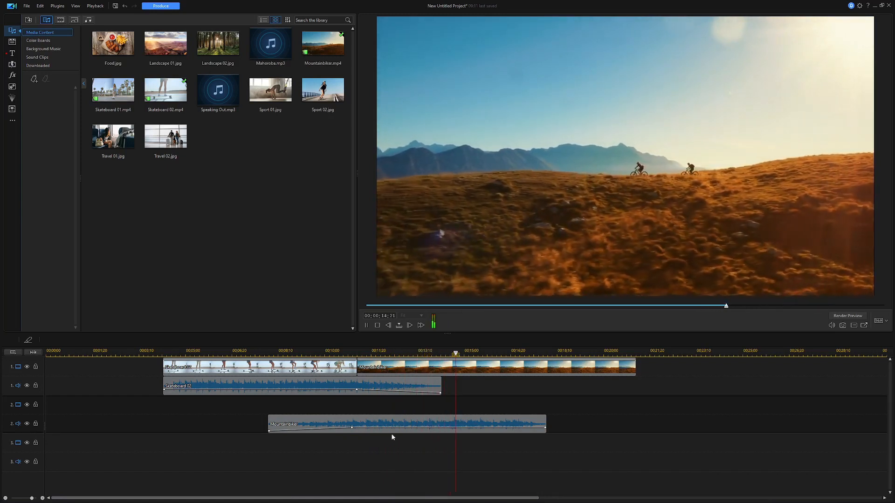
key(space)
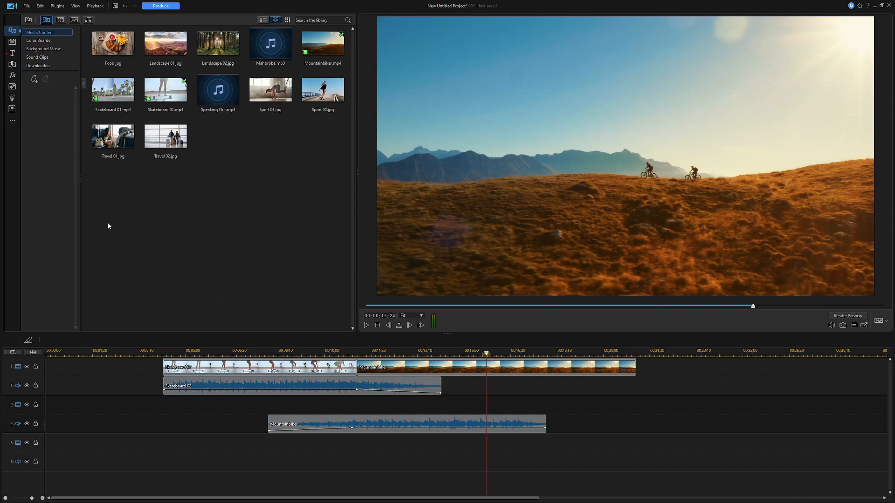
Add the Fade transition between the Skateboard 02 and Mountainbiker videos and open its transition settings
click(11, 64)
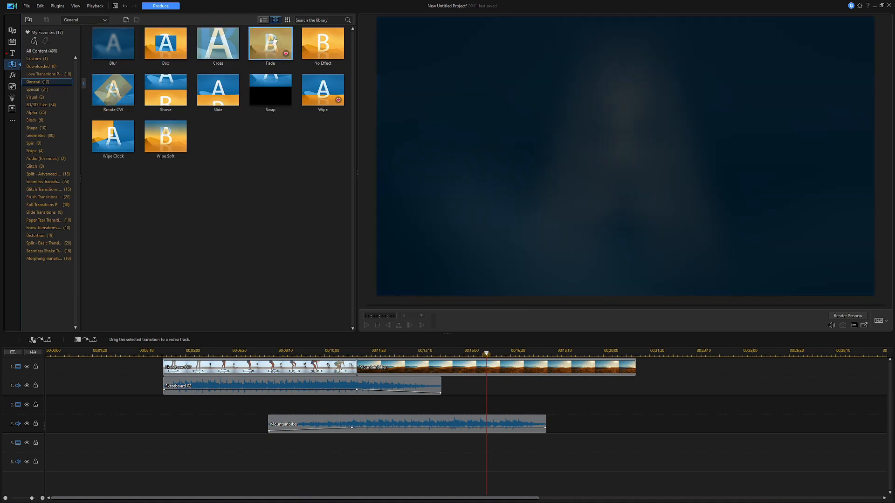
drag(269, 48, 356, 374)
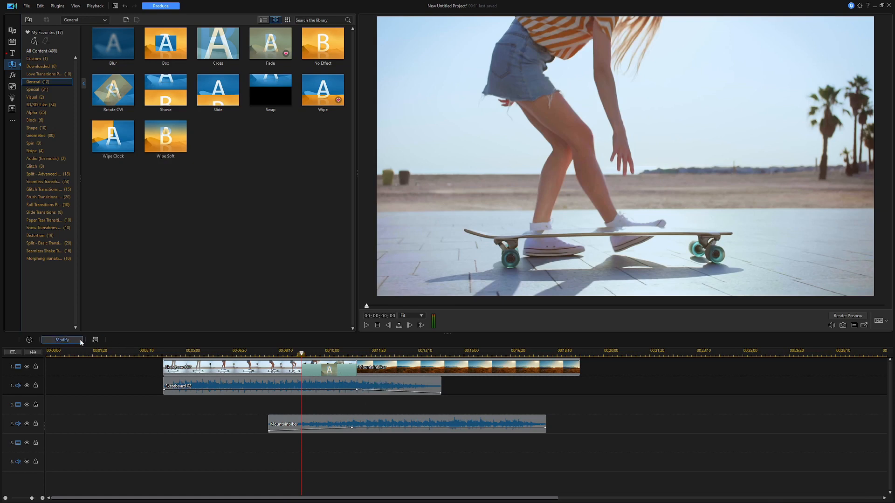
click(62, 339)
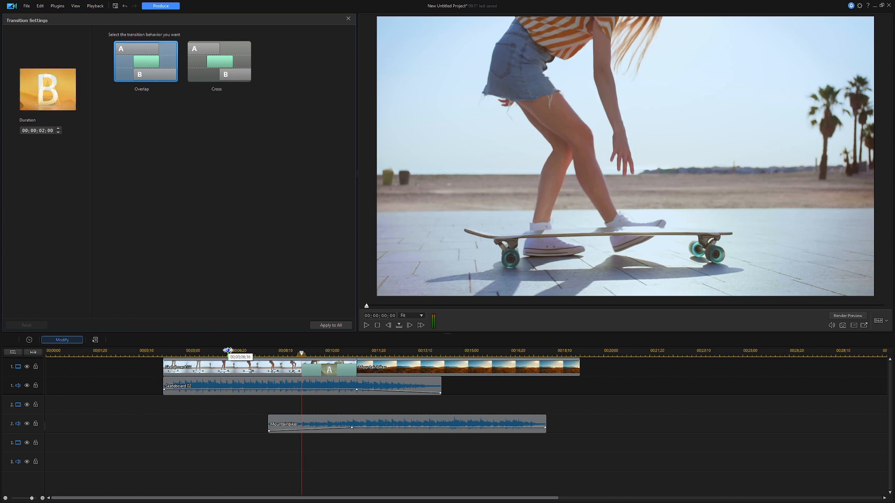
Close the transition settings and play from about 00;00;06;16 across the fade to review the blended video and audio
click(226, 350)
click(200, 368)
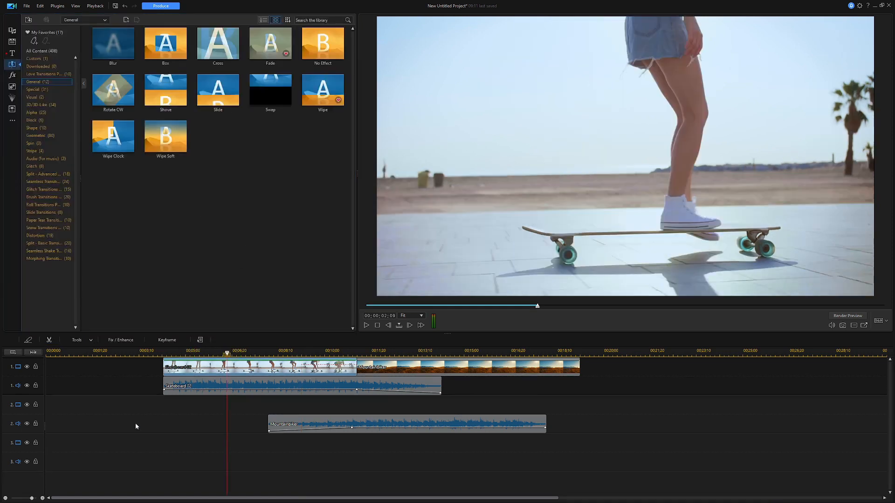
click(132, 455)
key(space)
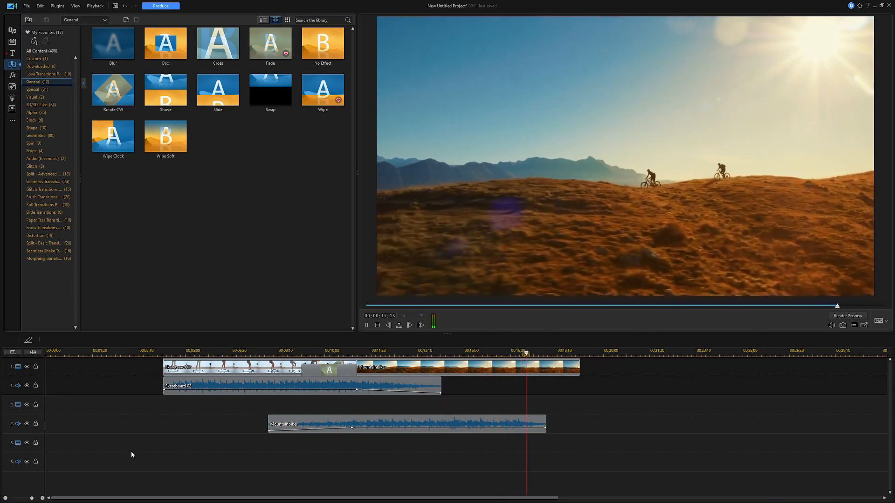
key(space)
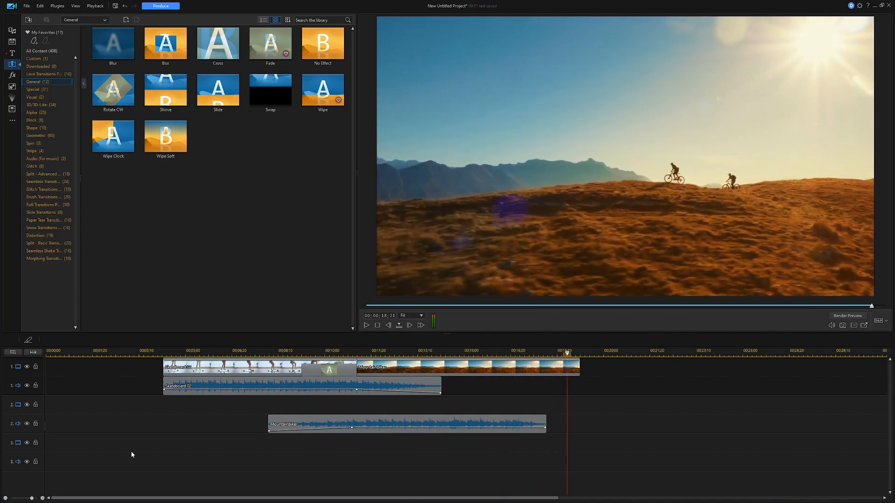